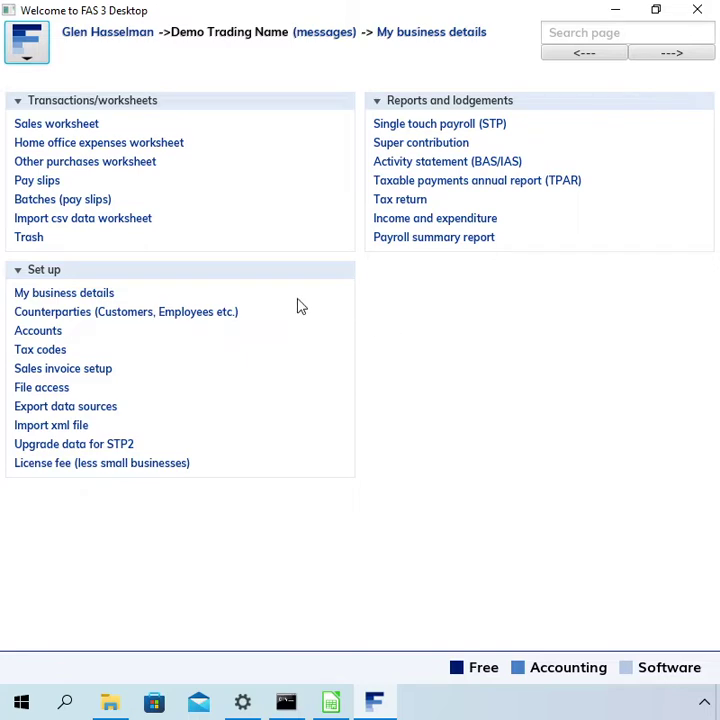
# - Check the financial year in My business details: 01 Jul 2021 to 30 Jun 2022
pyautogui.click(88, 300)
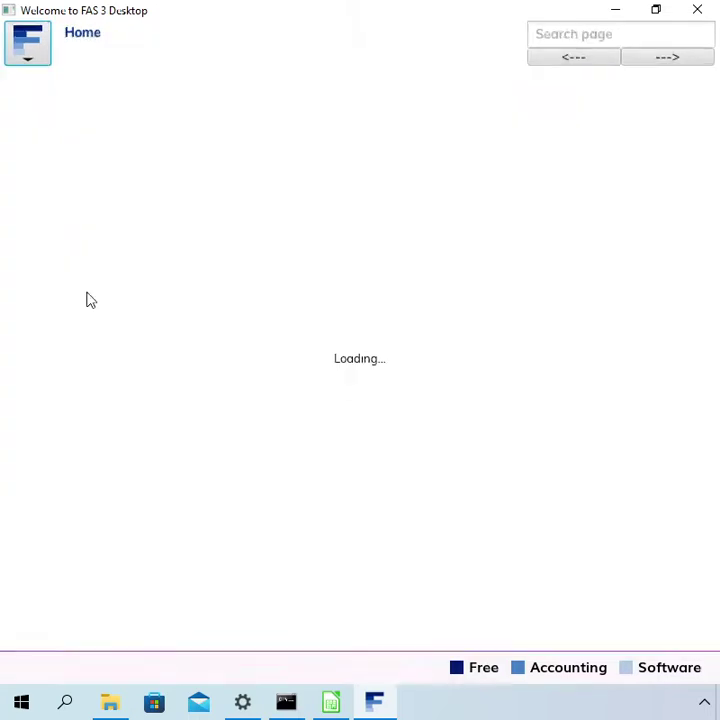
pyautogui.scroll(-5, 148, 444)
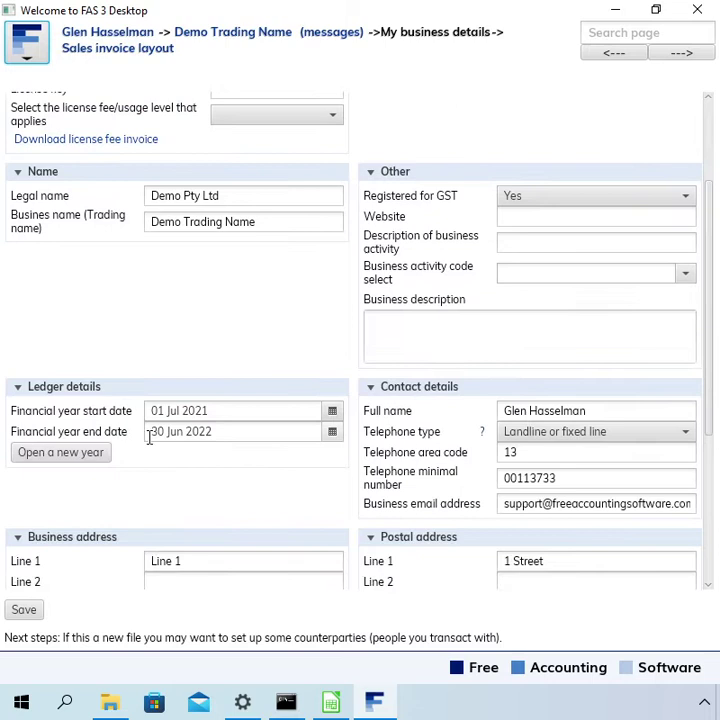
pyautogui.click(180, 344)
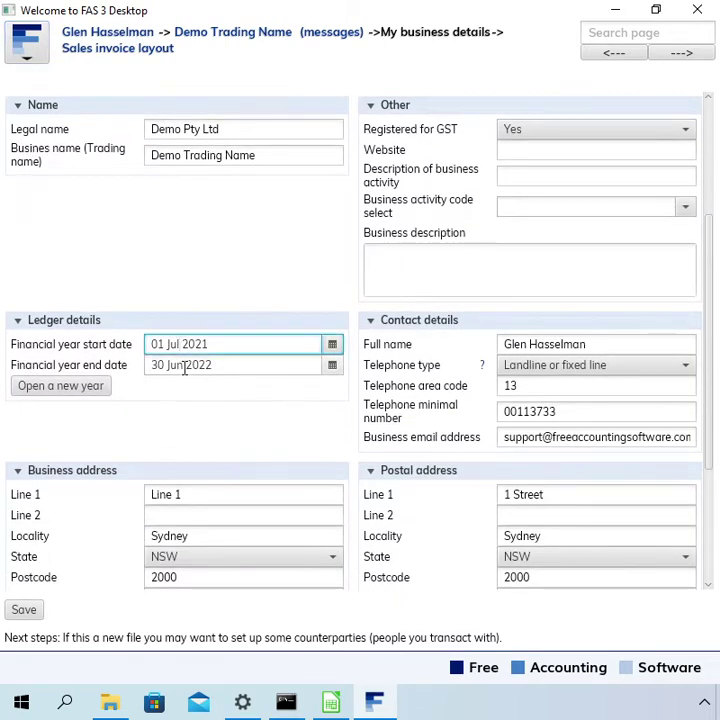
pyautogui.click(184, 366)
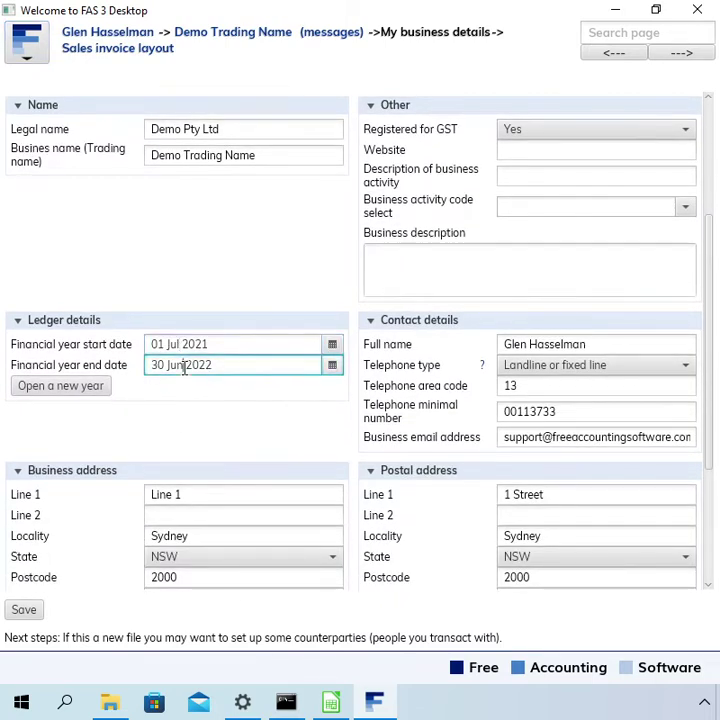
pyautogui.click(184, 343)
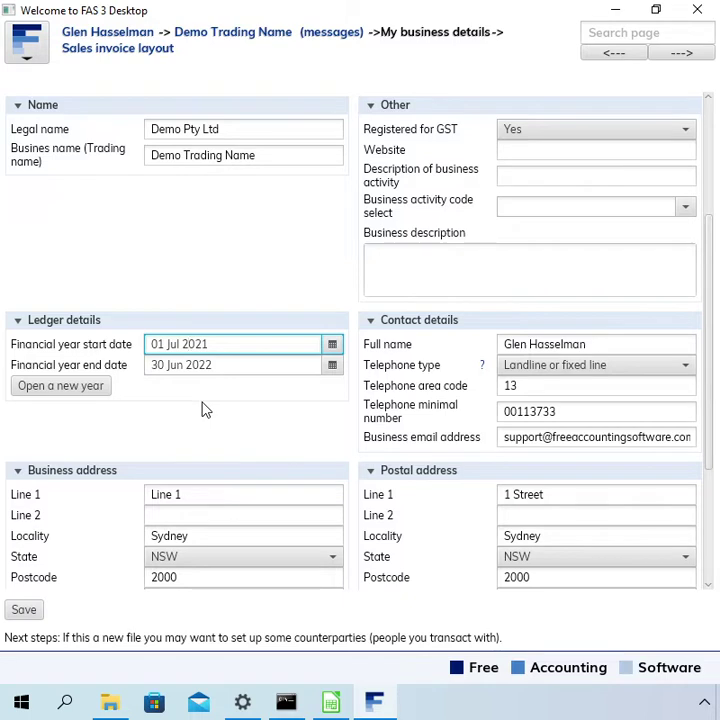
pyautogui.scroll(2, 205, 410)
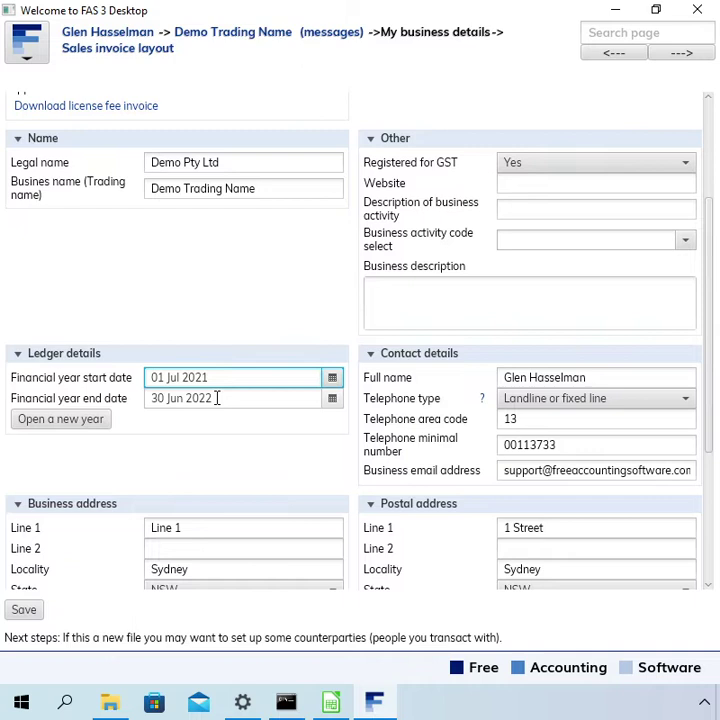
pyautogui.click(217, 398)
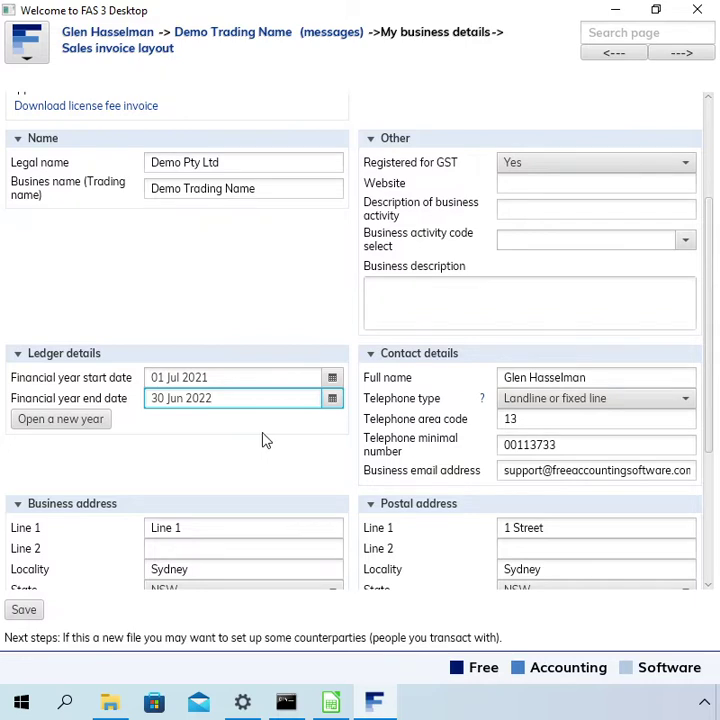
# - Extend the Sales worksheet end date to 30 Jun 2023 and update the list
pyautogui.click(251, 38)
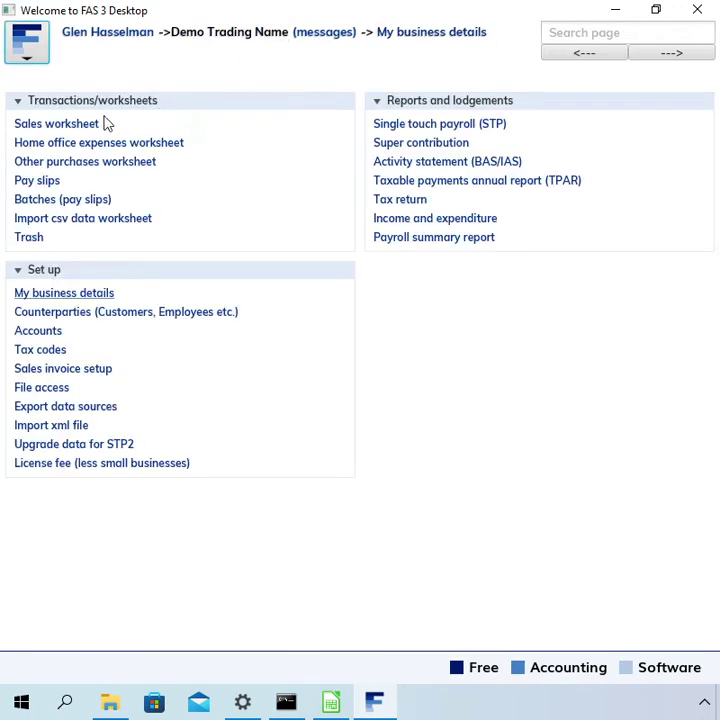
pyautogui.click(79, 122)
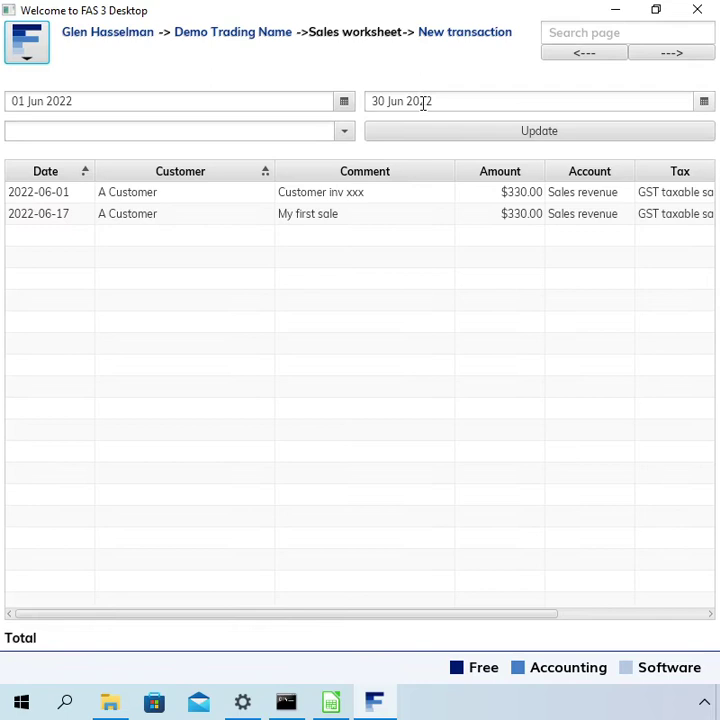
pyautogui.moveTo(423, 101); pyautogui.dragTo(465, 103)
pyautogui.write('23')
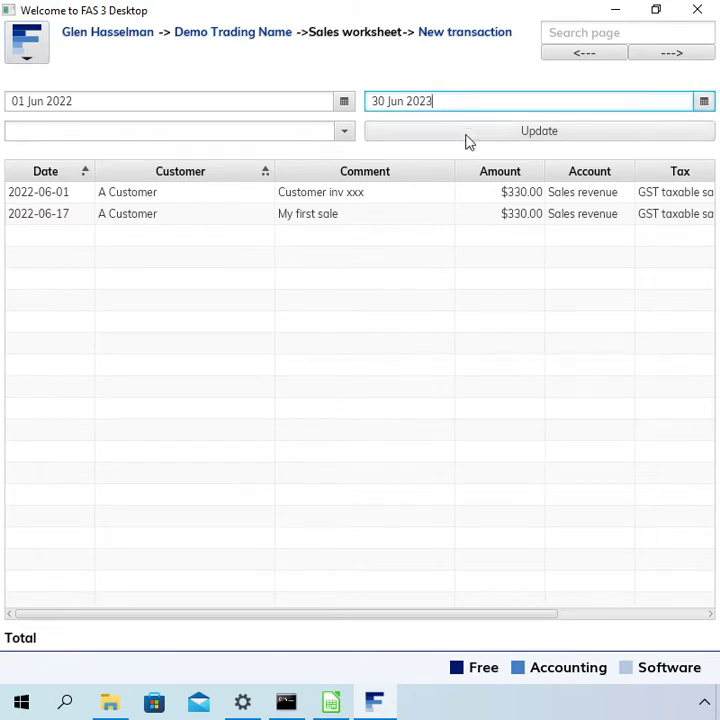
pyautogui.click(458, 138)
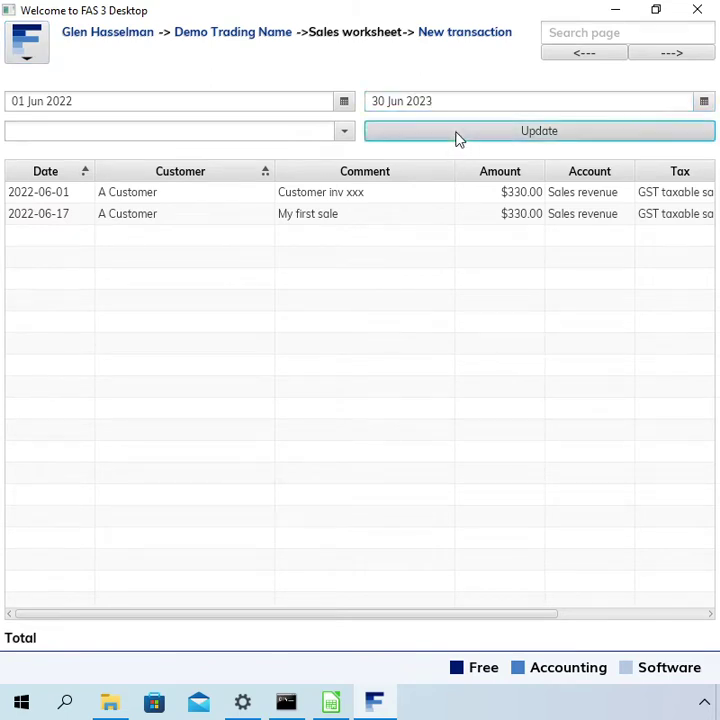
# - Review the listed sales, including the 2022-06-17 and 2022-07-19 sales
pyautogui.click(148, 193)
pyautogui.click(148, 214)
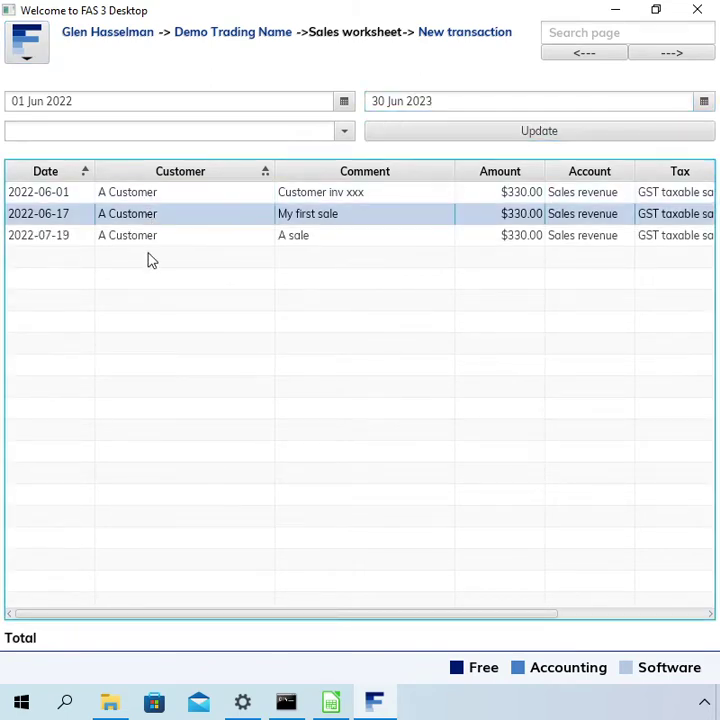
pyautogui.click(63, 238)
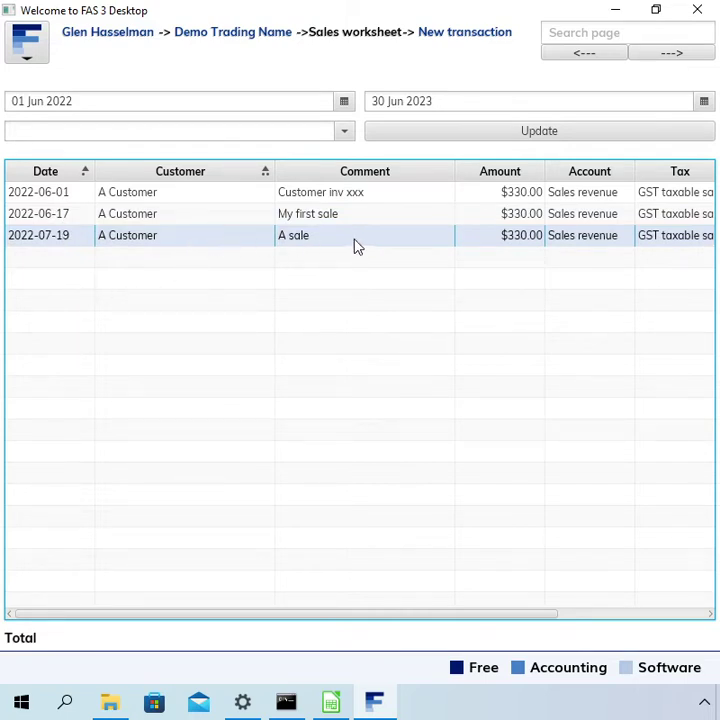
pyautogui.click(357, 211)
pyautogui.press('Up')
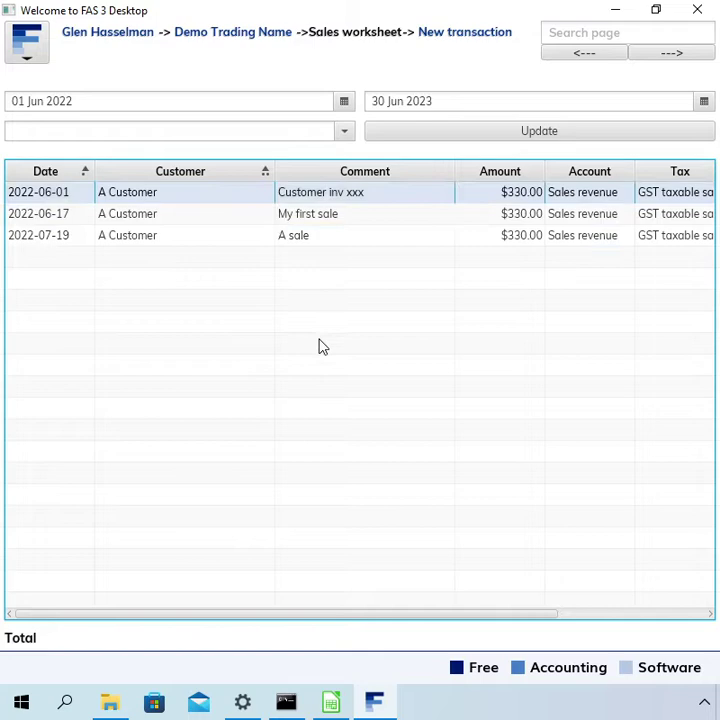
pyautogui.click(275, 34)
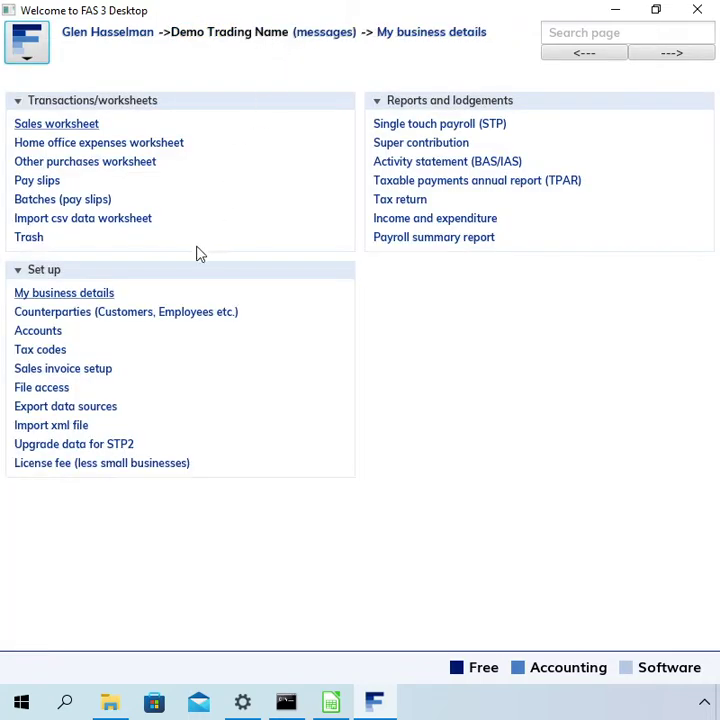
pyautogui.click(100, 200)
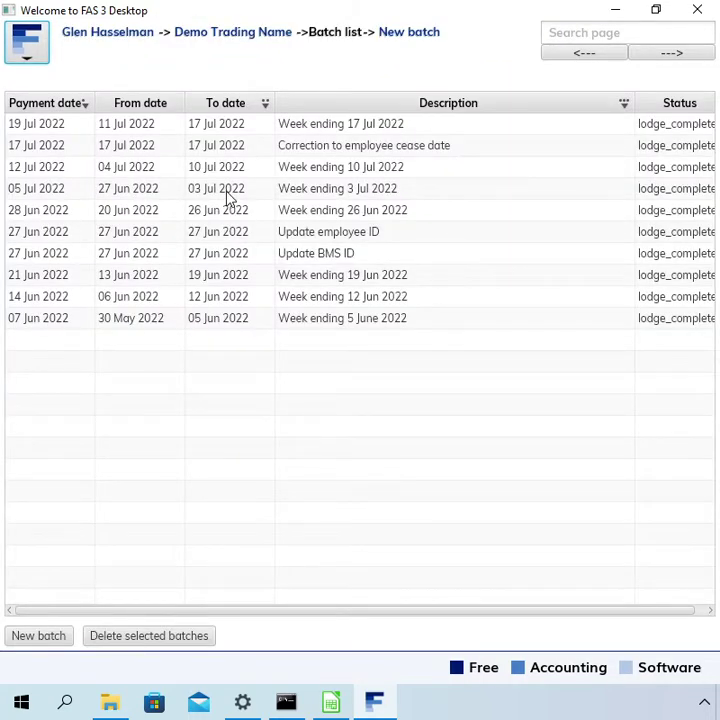
pyautogui.click(80, 195)
pyautogui.click(78, 212)
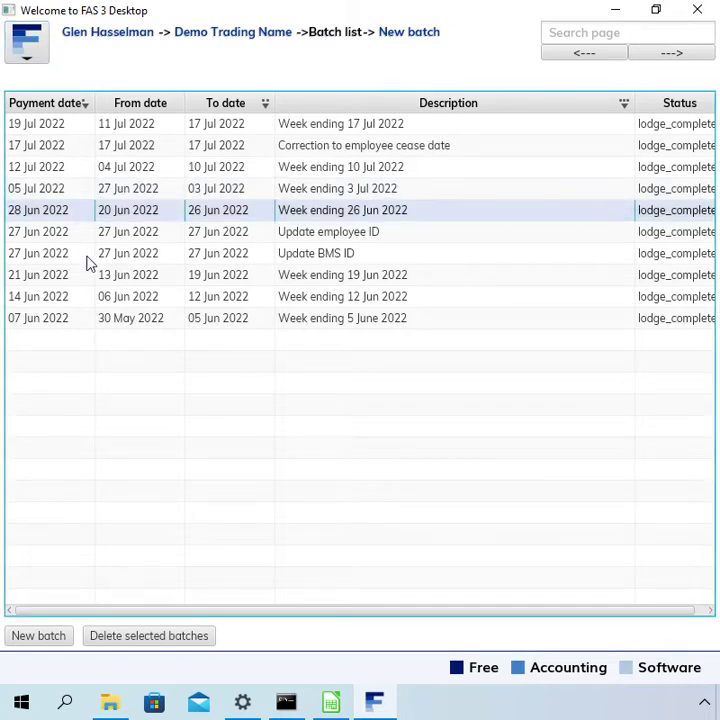
pyautogui.keyDown('shift'); pyautogui.click(87, 320); pyautogui.keyUp('shift')
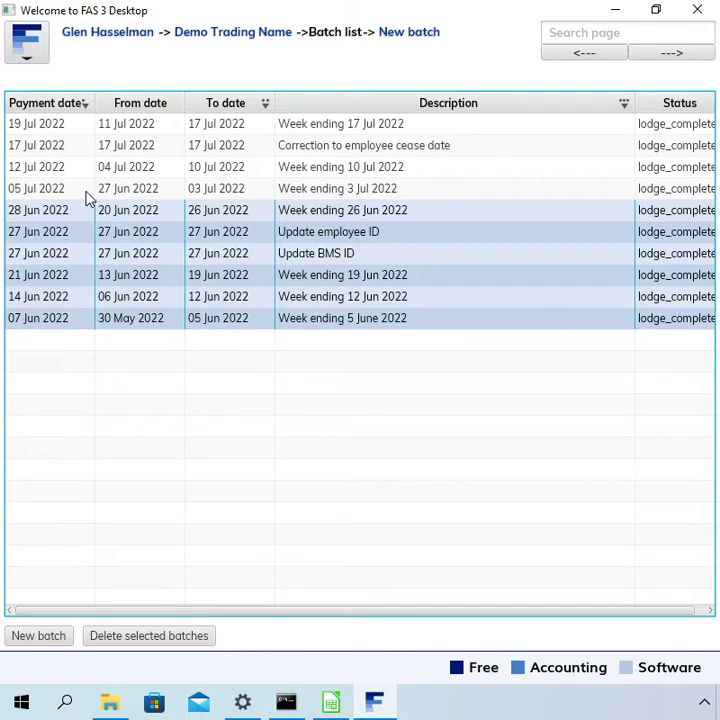
pyautogui.click(88, 192)
pyautogui.keyDown('shift'); pyautogui.click(99, 128); pyautogui.keyUp('shift')
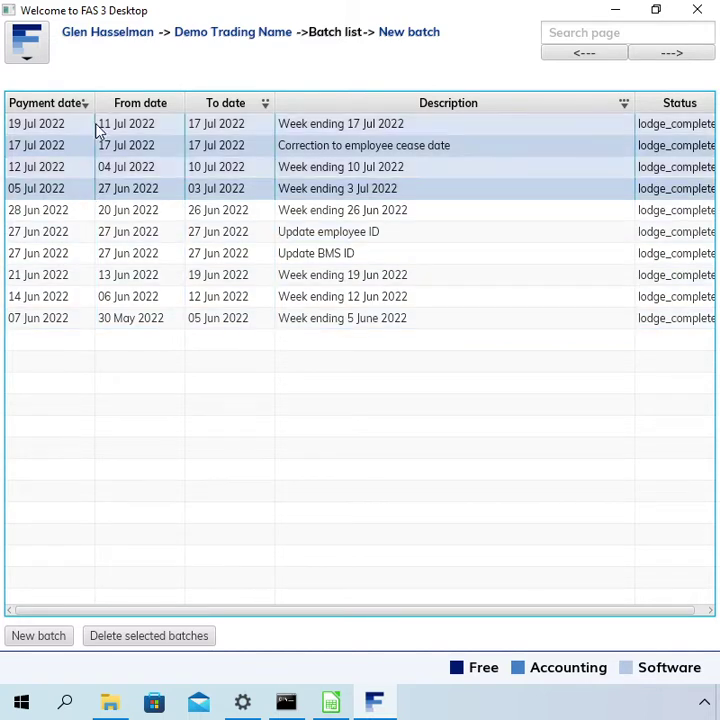
pyautogui.click(202, 38)
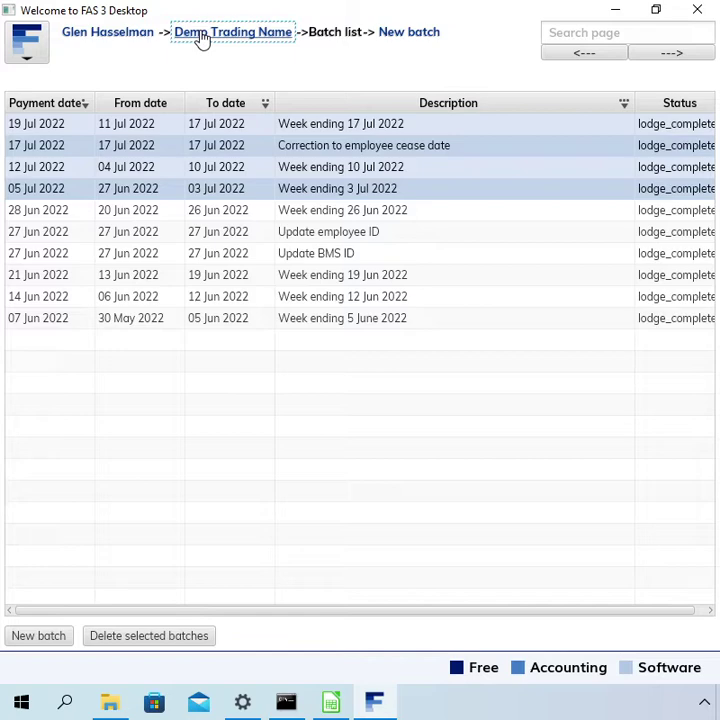
pyautogui.click(202, 36)
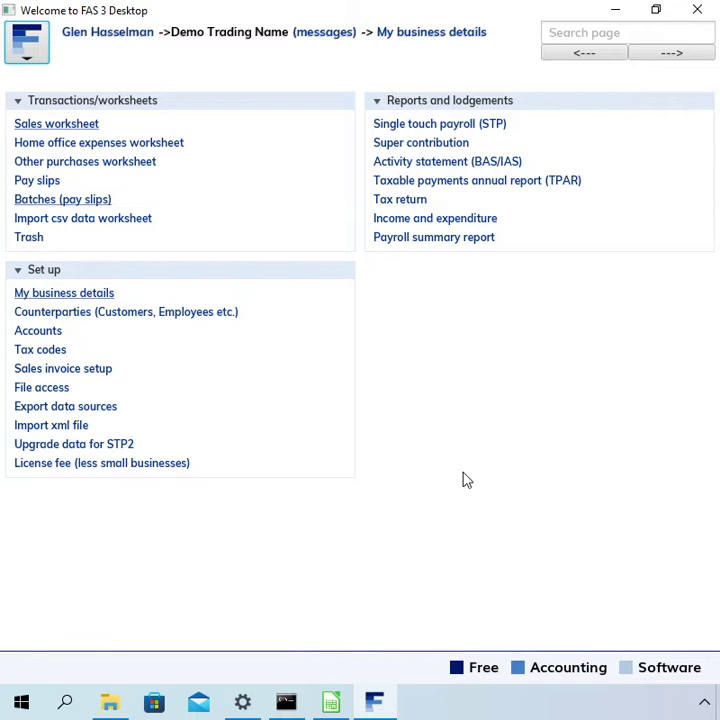
# - Confirm the ledger dates in My business details are still 01 Jul 2021 to 30 Jun 2022
pyautogui.click(92, 298)
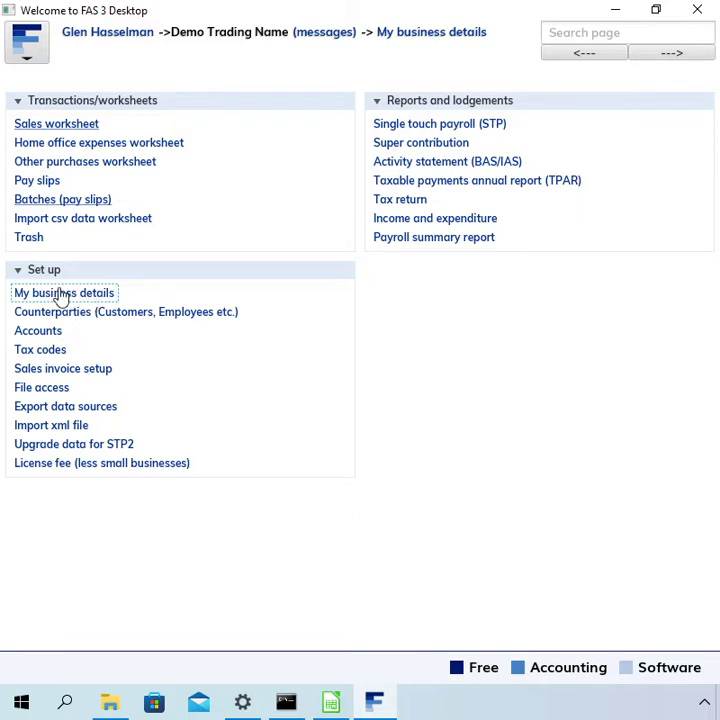
pyautogui.click(60, 295)
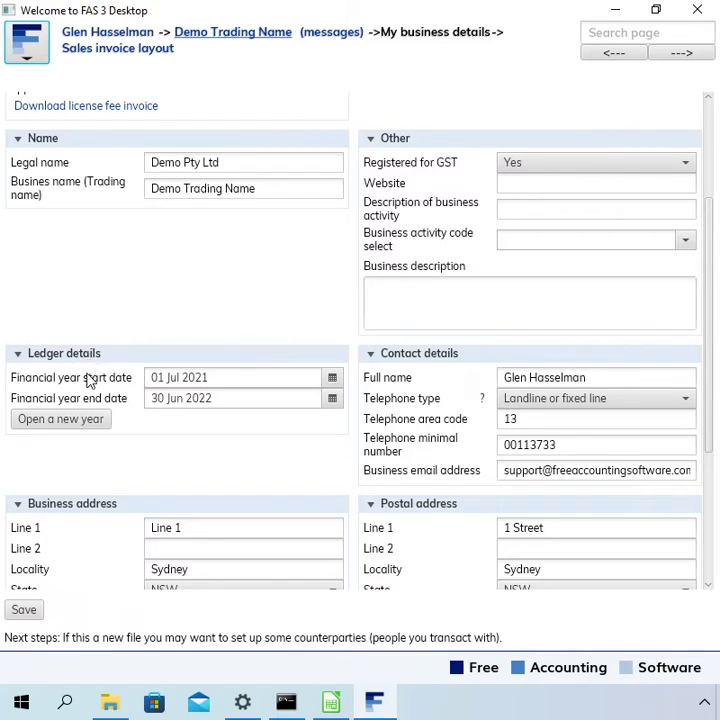
pyautogui.click(207, 380)
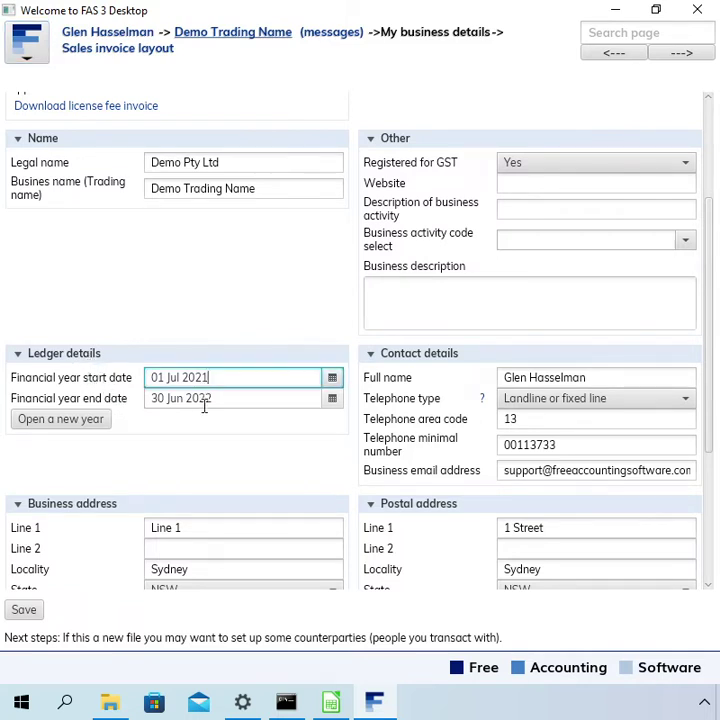
pyautogui.click(204, 403)
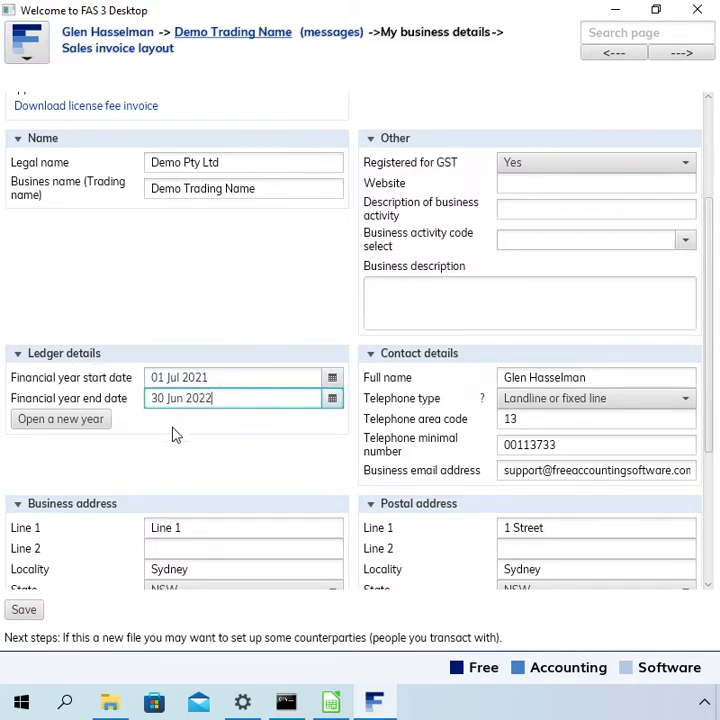
pyautogui.click(69, 426)
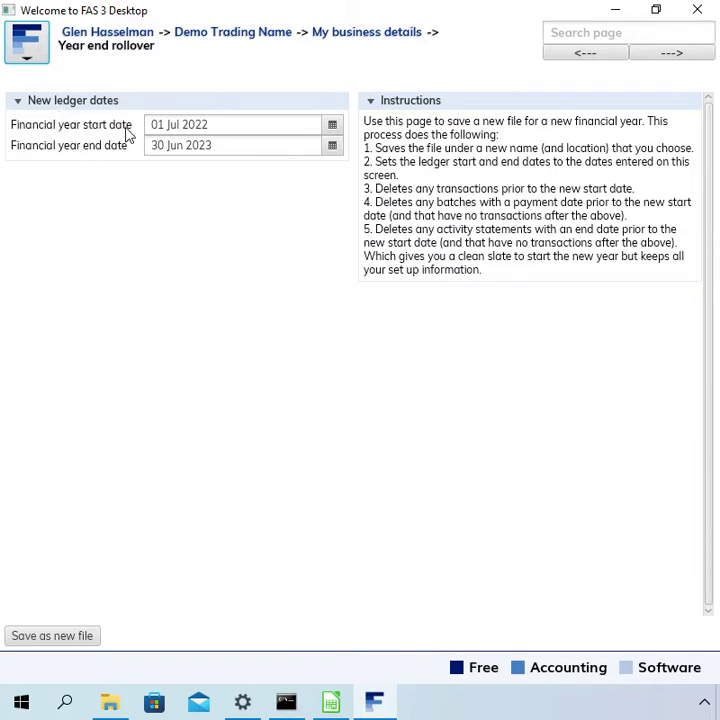
pyautogui.click(240, 120)
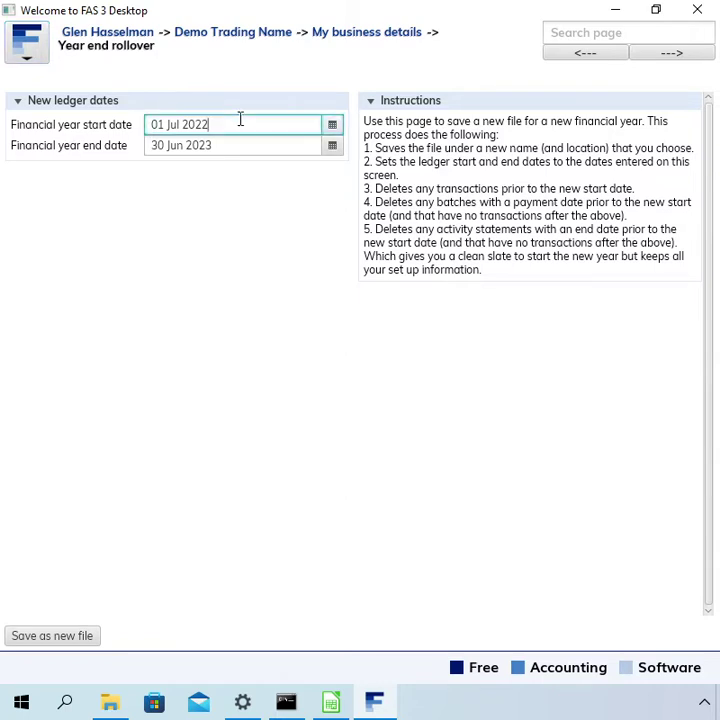
pyautogui.click(230, 146)
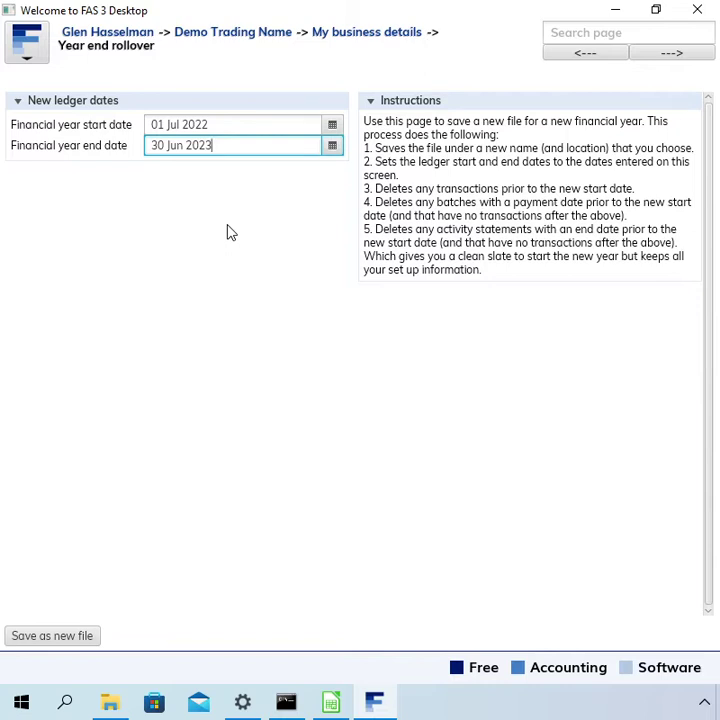
pyautogui.click(233, 124)
pyautogui.click(240, 146)
# - Save the rolled-over 2023 year as a new business file
pyautogui.click(47, 638)
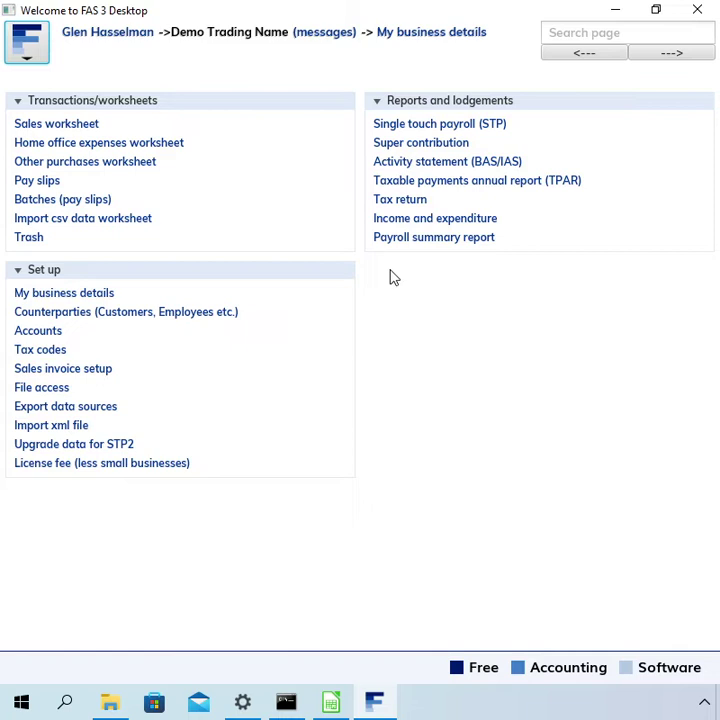
# - Compare the Demo Trading Name files ending 30 Jun 2023 and 30 Jun 2022 in the business file list
pyautogui.click(128, 38)
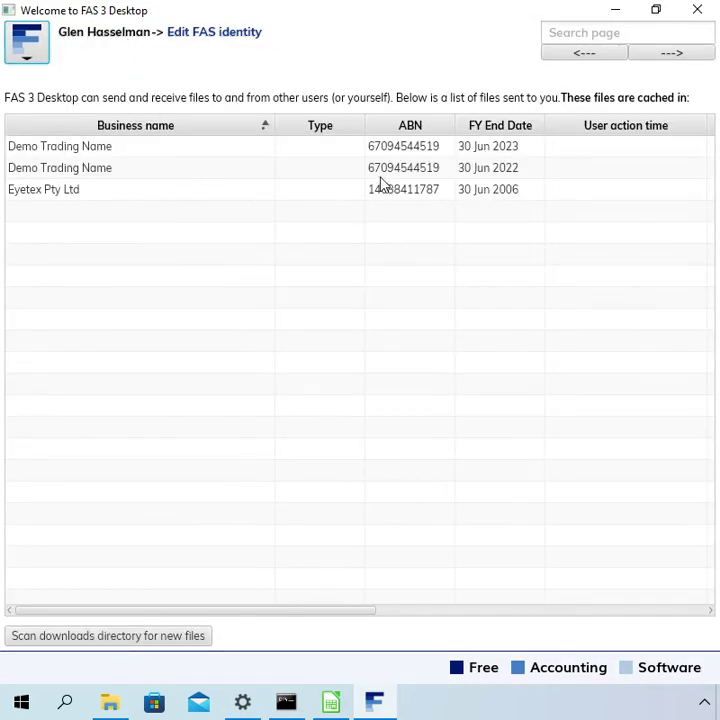
pyautogui.click(357, 172)
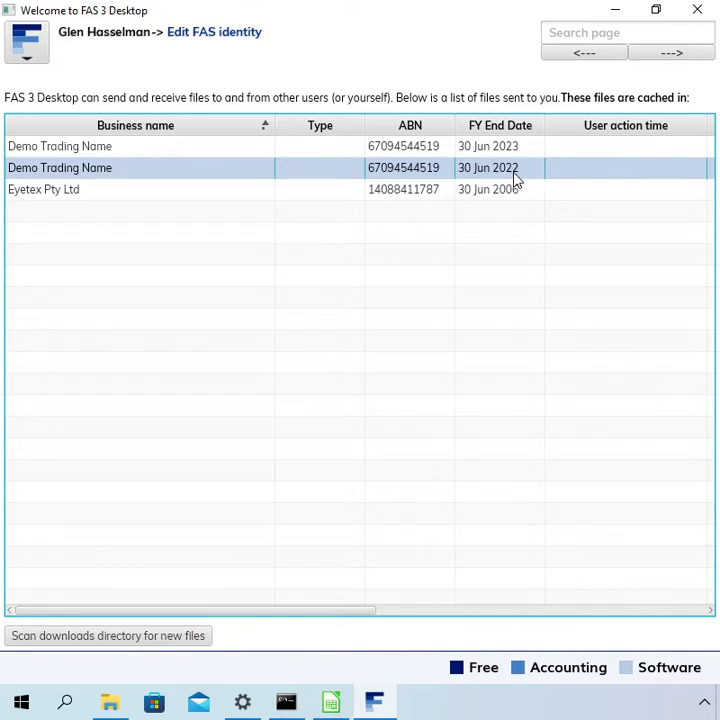
pyautogui.click(124, 149)
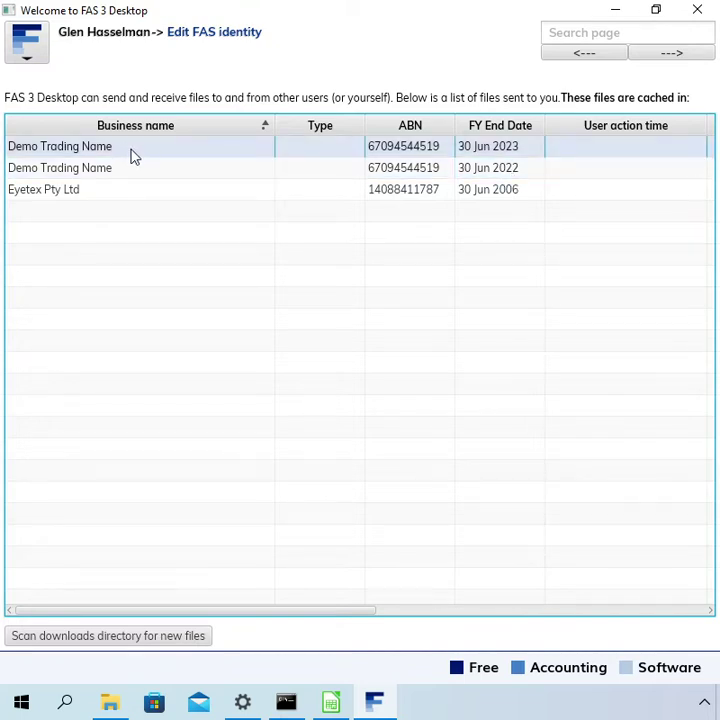
pyautogui.click(470, 166)
pyautogui.click(473, 149)
pyautogui.click(473, 170)
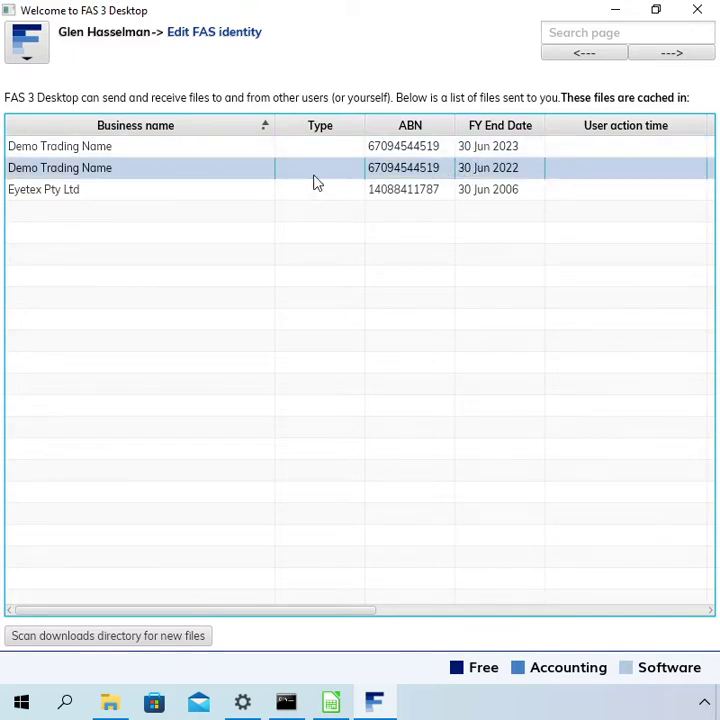
pyautogui.click(236, 150)
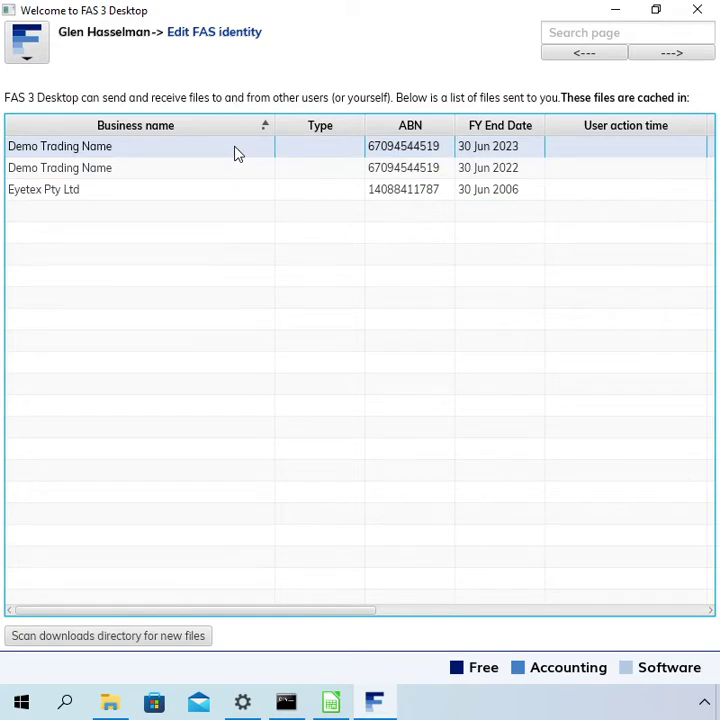
pyautogui.click(141, 169)
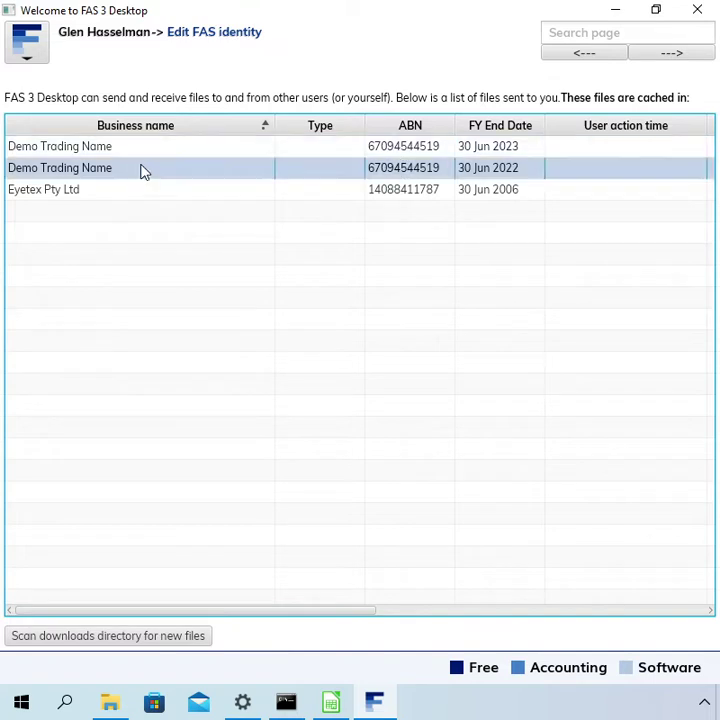
pyautogui.click(146, 154)
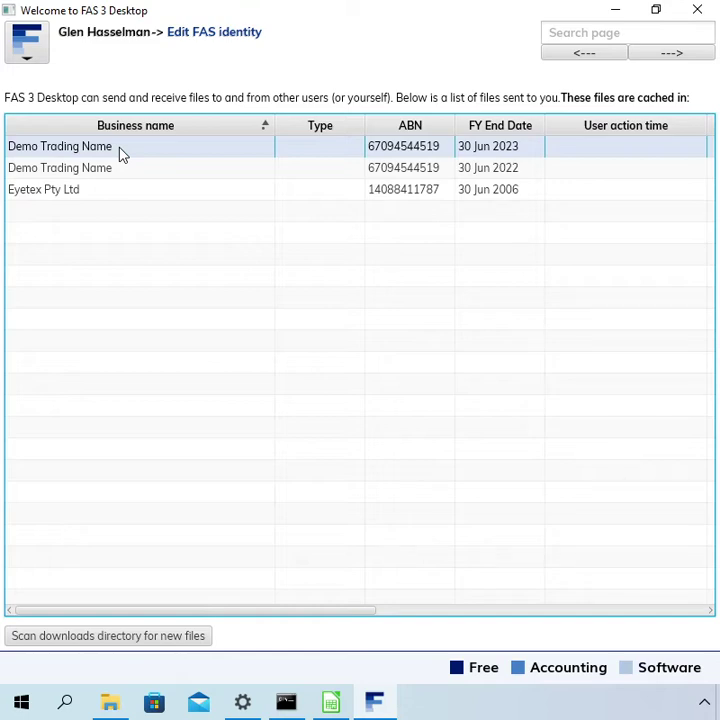
# - Open the 2023 Demo Trading Name file's Sales worksheet and check its start and end dates
pyautogui.doubleClick(122, 153)
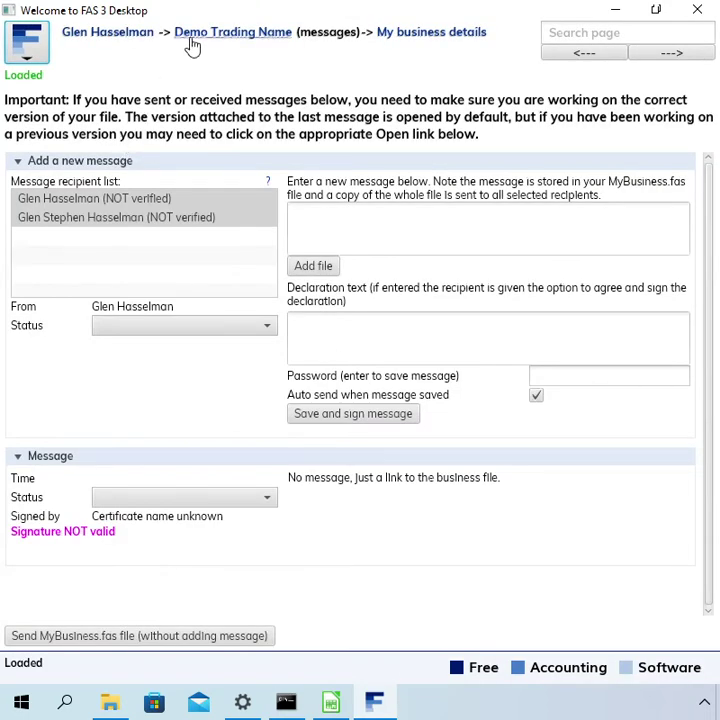
pyautogui.click(190, 35)
pyautogui.click(90, 123)
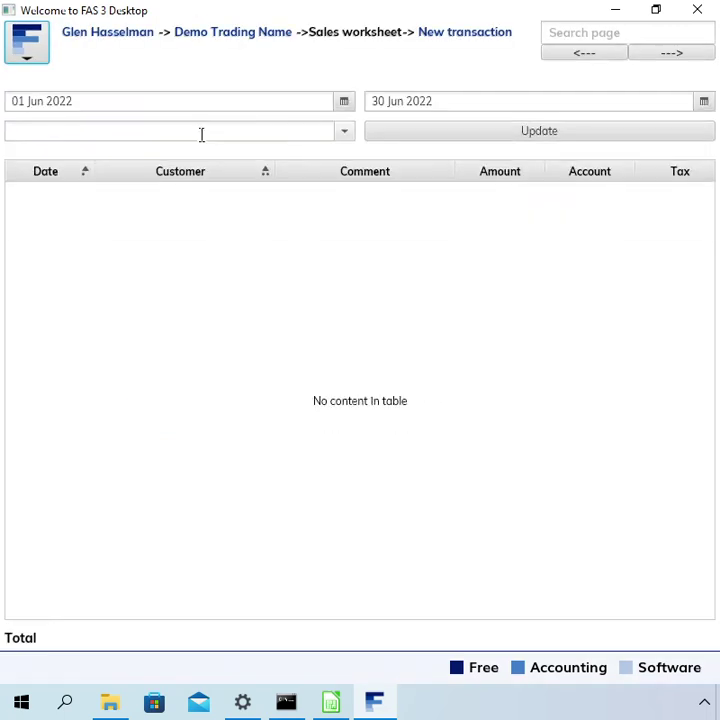
pyautogui.click(427, 101)
pyautogui.click(100, 101)
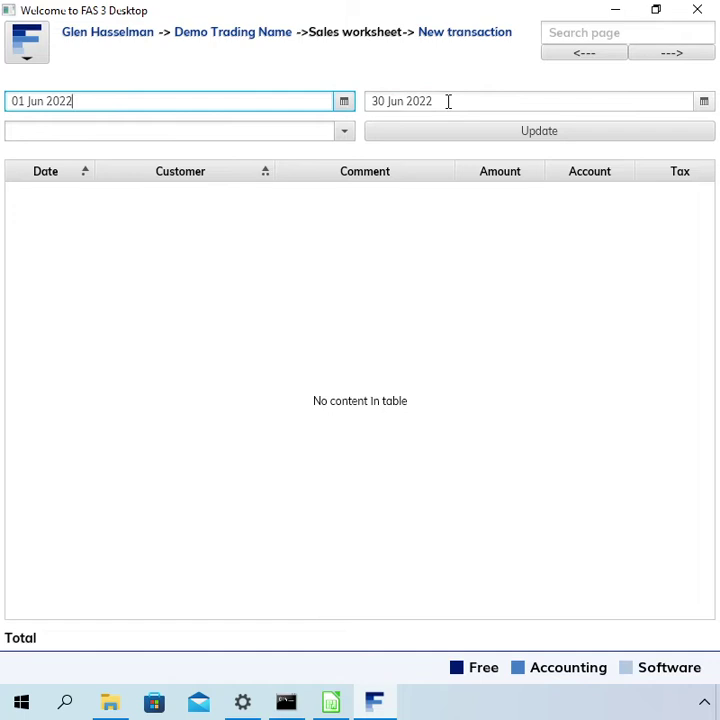
pyautogui.click(430, 102)
# - Set the sales end date to 30 Jun 2023 and confirm only the 2022-07-19 sale is listed
pyautogui.moveTo(430, 104); pyautogui.dragTo(493, 117)
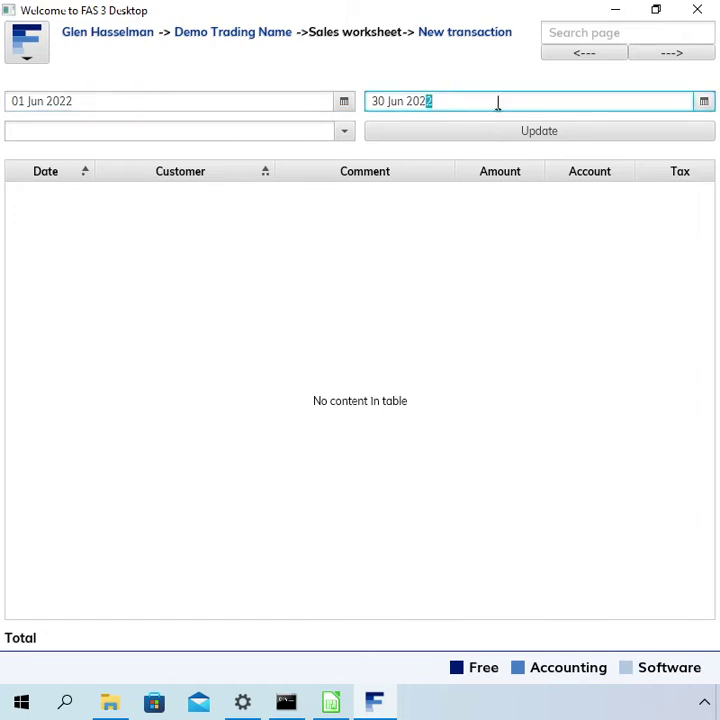
pyautogui.write('1')
pyautogui.press('BackSpace')
pyautogui.write('3')
pyautogui.click(478, 144)
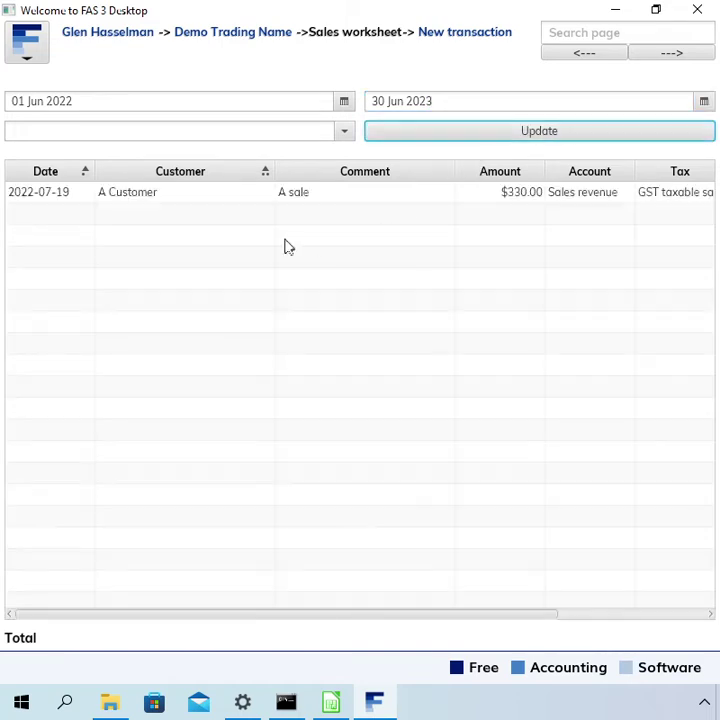
pyautogui.click(70, 193)
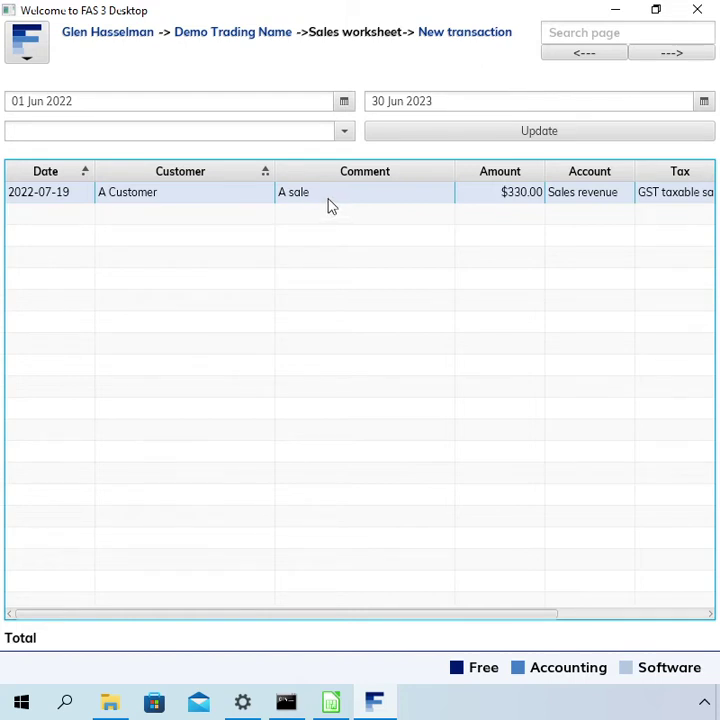
pyautogui.click(281, 43)
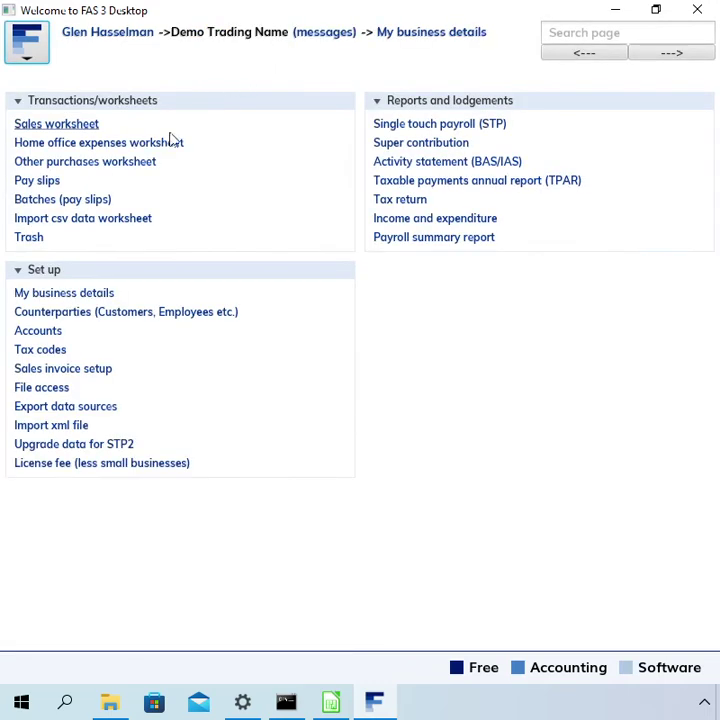
# - Review the new file's pay-slip batches: only July 2022 batches, 05 to 19 Jul
pyautogui.click(100, 200)
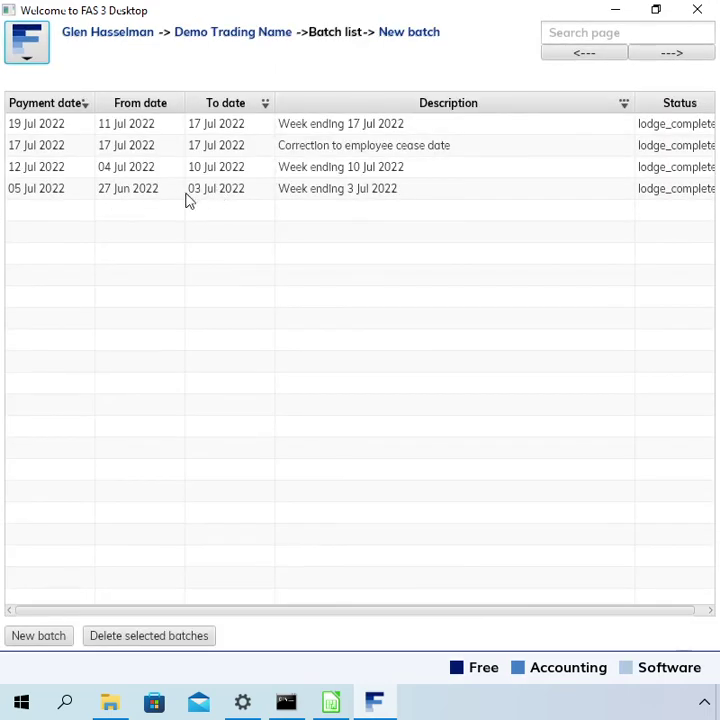
pyautogui.click(187, 196)
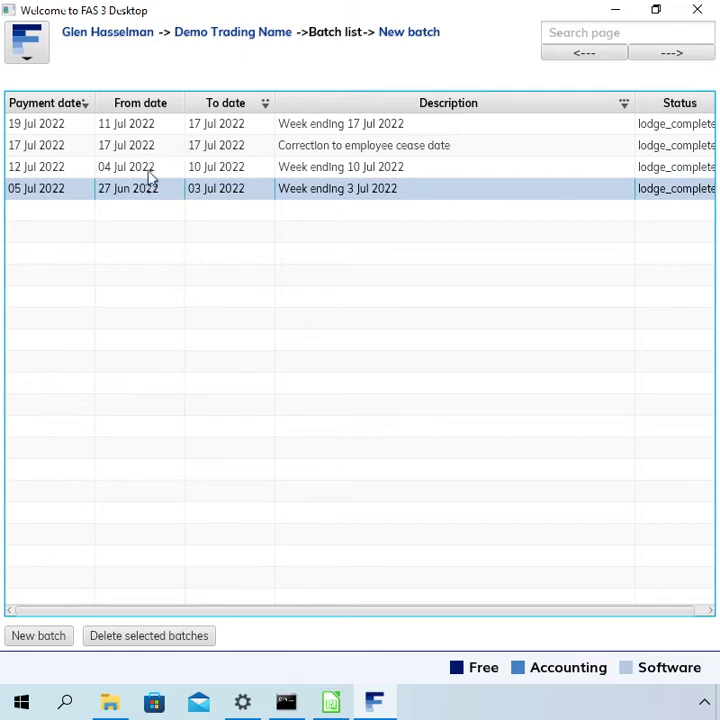
pyautogui.click(152, 128)
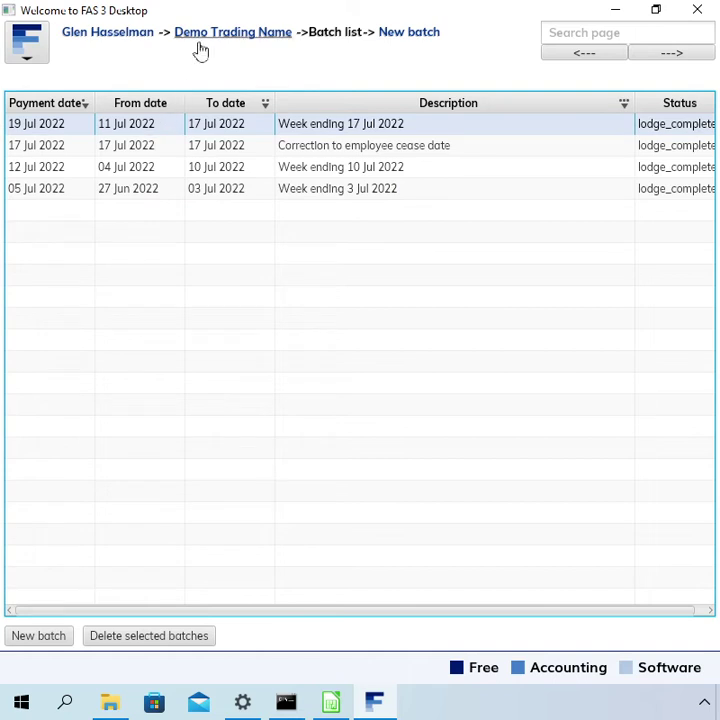
# - Open the original 30 Jun 2022 Demo Trading Name file and its Sales worksheet
pyautogui.click(115, 36)
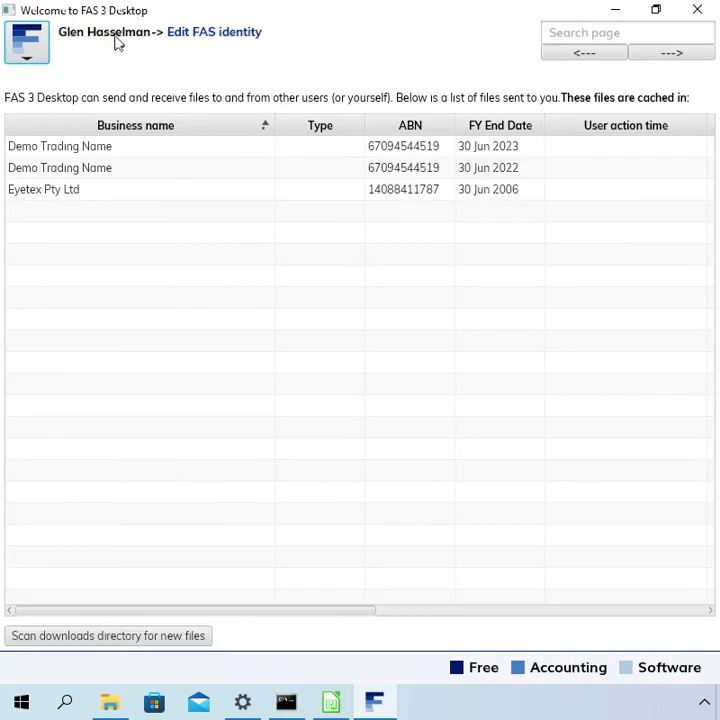
pyautogui.click(113, 175)
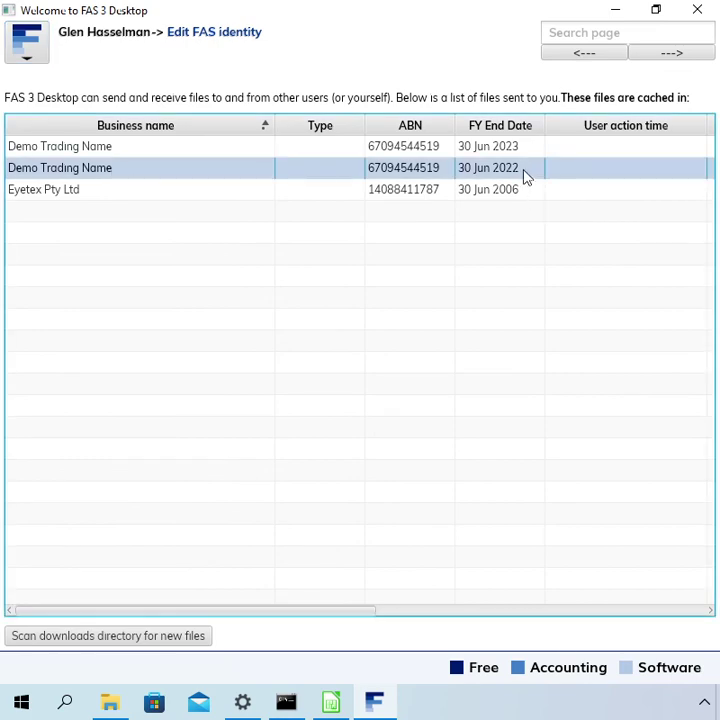
pyautogui.doubleClick(230, 180)
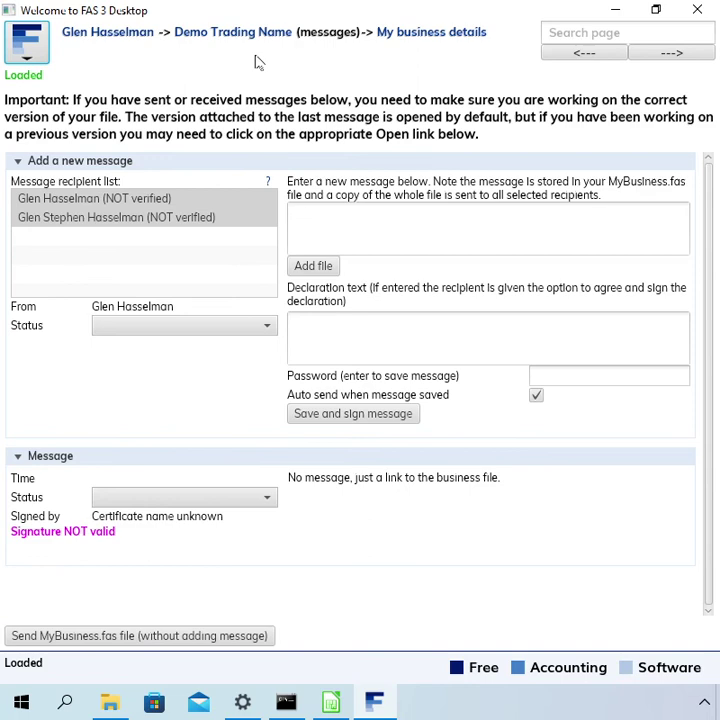
pyautogui.click(252, 32)
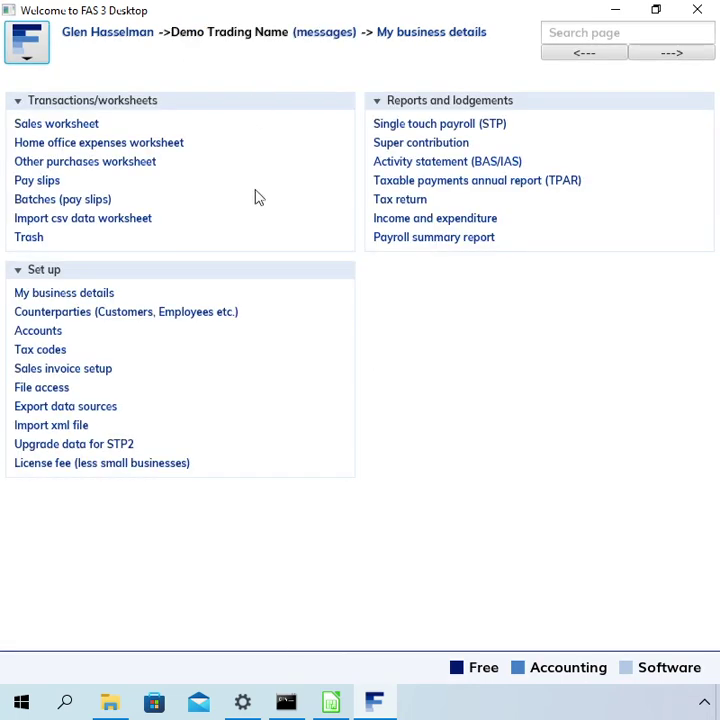
pyautogui.click(77, 123)
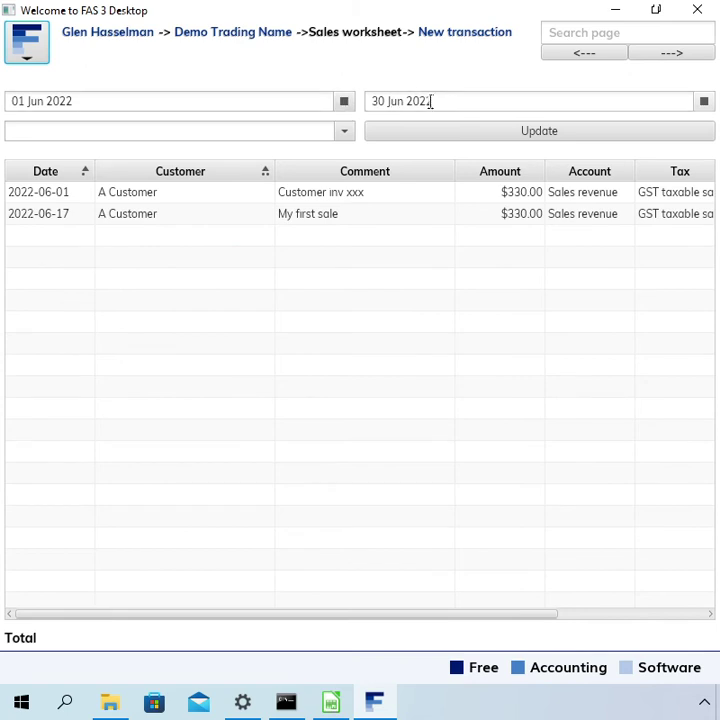
# - Extend the end date to 30 Jun 2023 and review the 2022-06-01, 2022-06-17 and 2022-07-19 sales
pyautogui.moveTo(423, 101); pyautogui.dragTo(441, 100)
pyautogui.write('23')
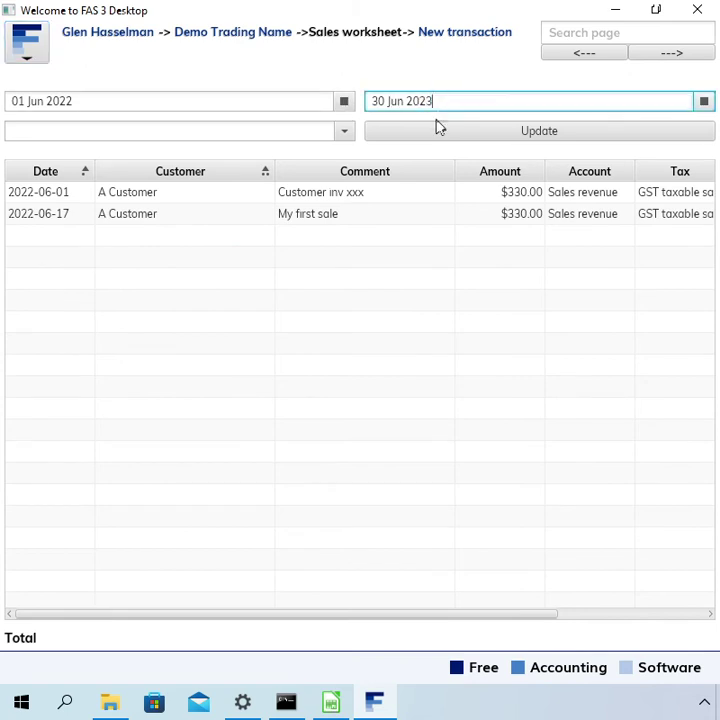
pyautogui.click(433, 136)
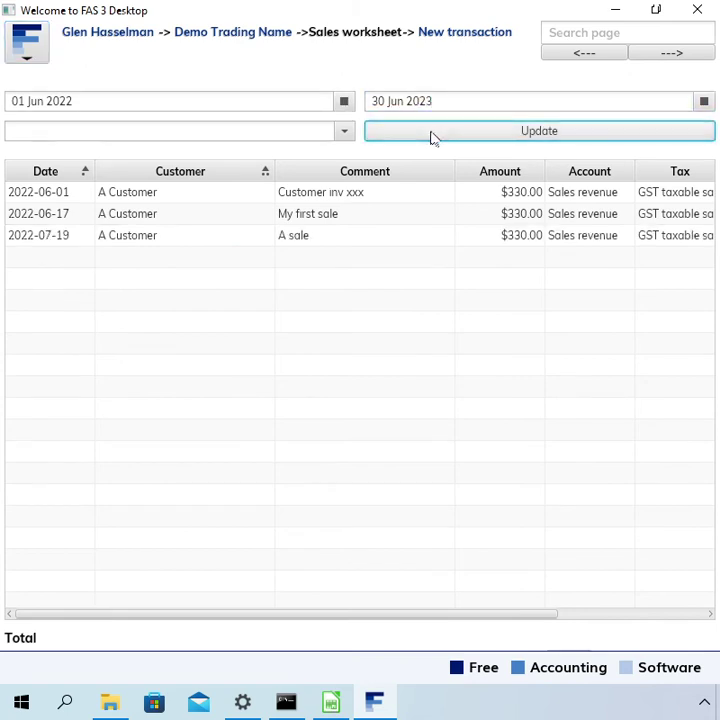
pyautogui.click(367, 198)
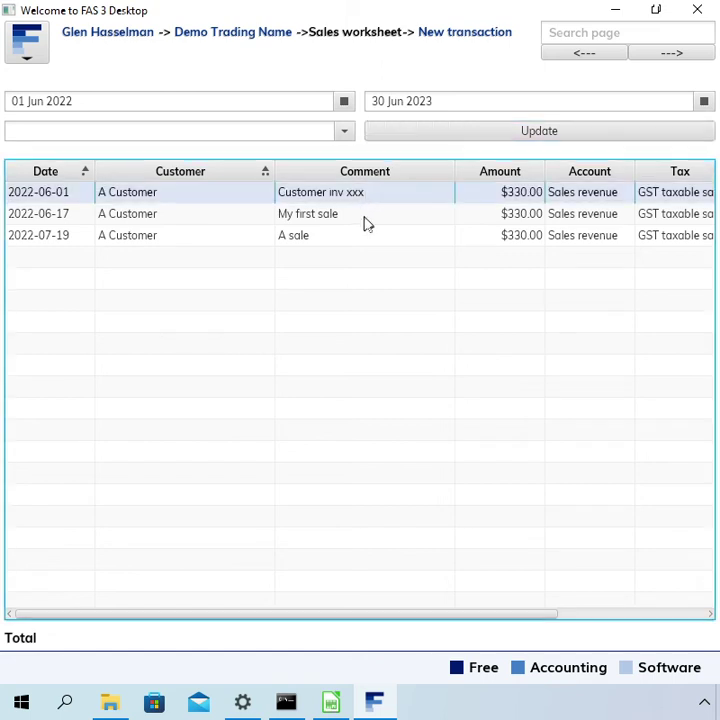
pyautogui.click(365, 214)
pyautogui.click(360, 199)
pyautogui.click(360, 215)
pyautogui.click(353, 232)
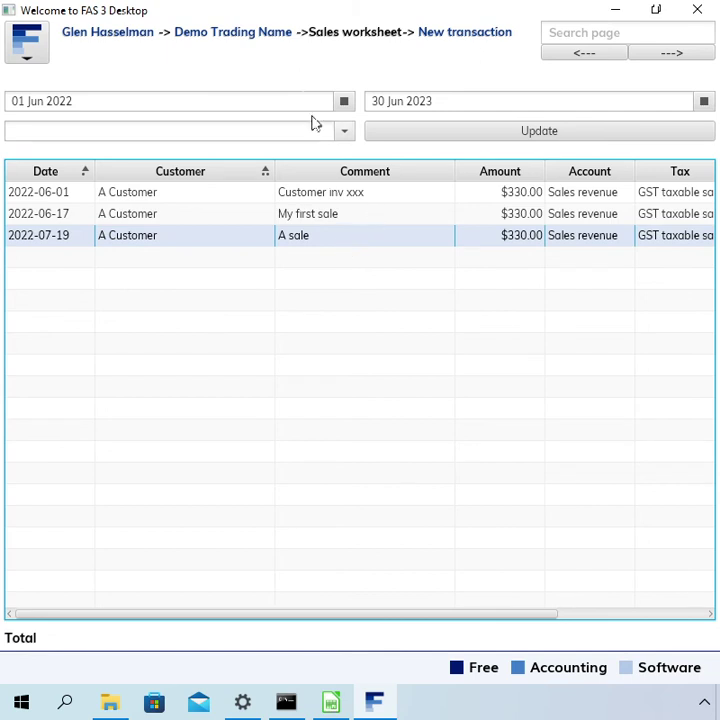
pyautogui.click(265, 35)
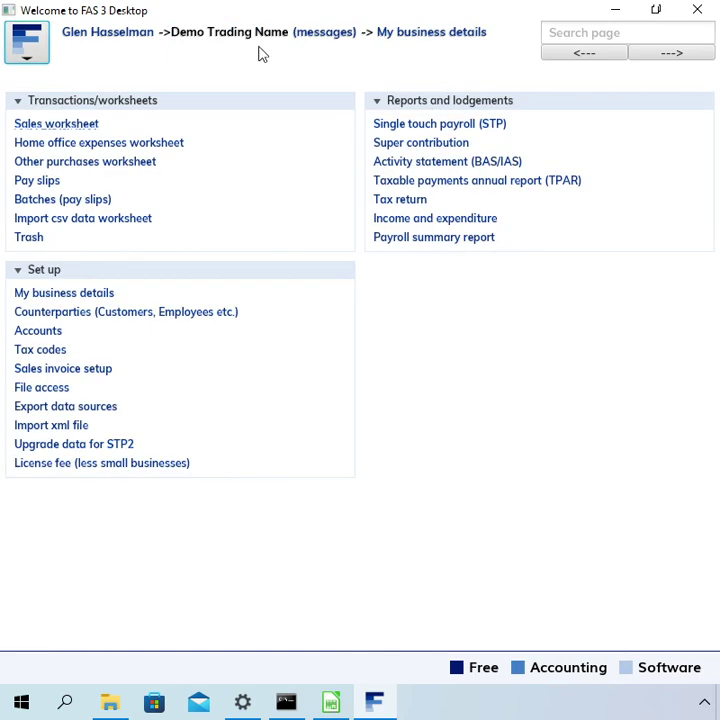
pyautogui.click(30, 205)
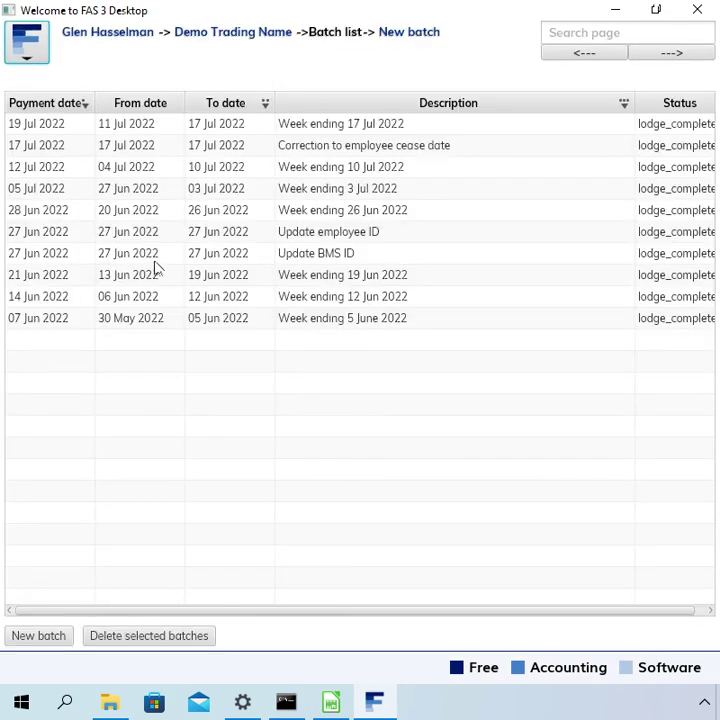
pyautogui.click(173, 219)
pyautogui.click(176, 195)
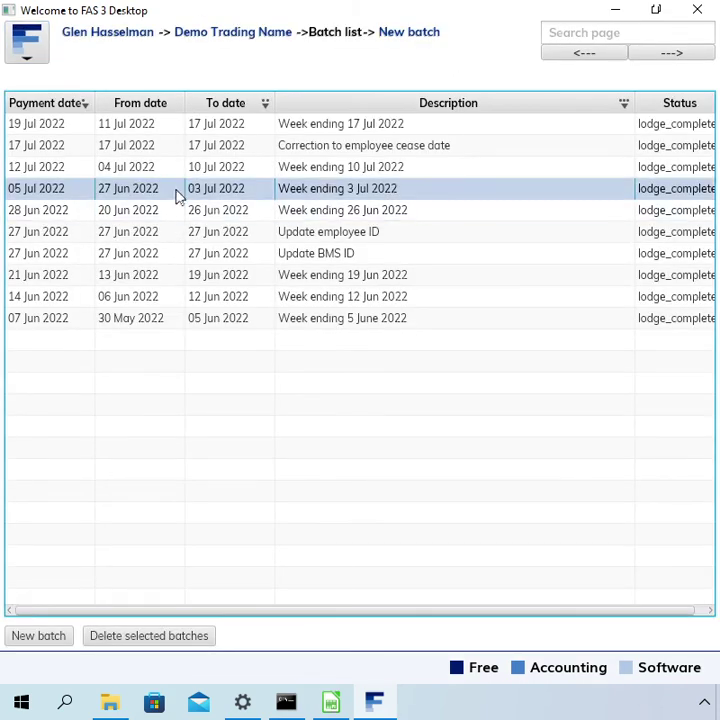
pyautogui.click(152, 211)
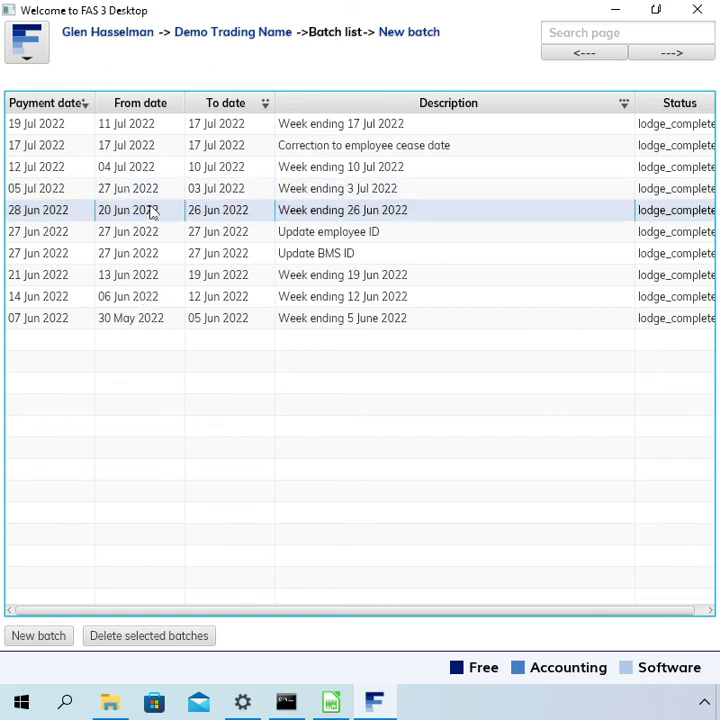
pyautogui.keyDown('shift'); pyautogui.click(140, 318); pyautogui.keyUp('shift')
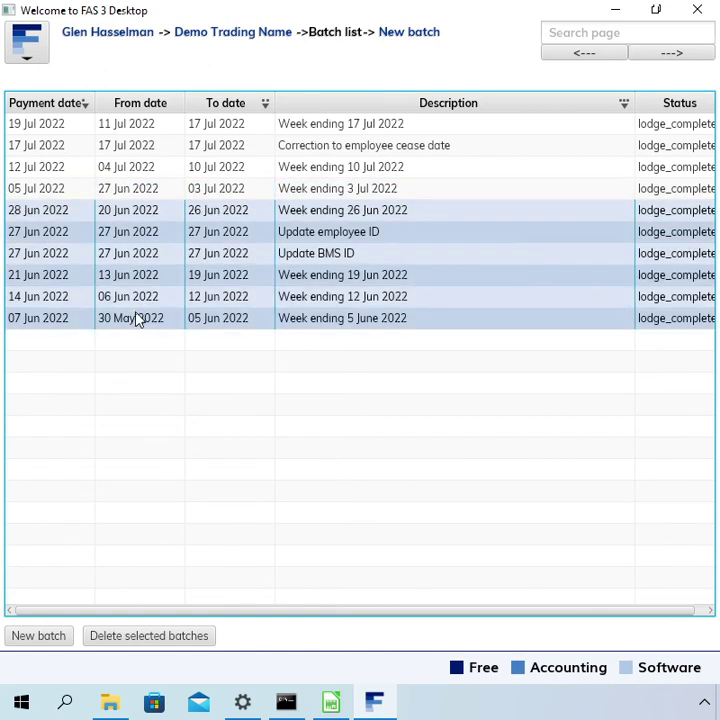
pyautogui.click(157, 192)
pyautogui.keyDown('shift'); pyautogui.click(165, 127); pyautogui.keyUp('shift')
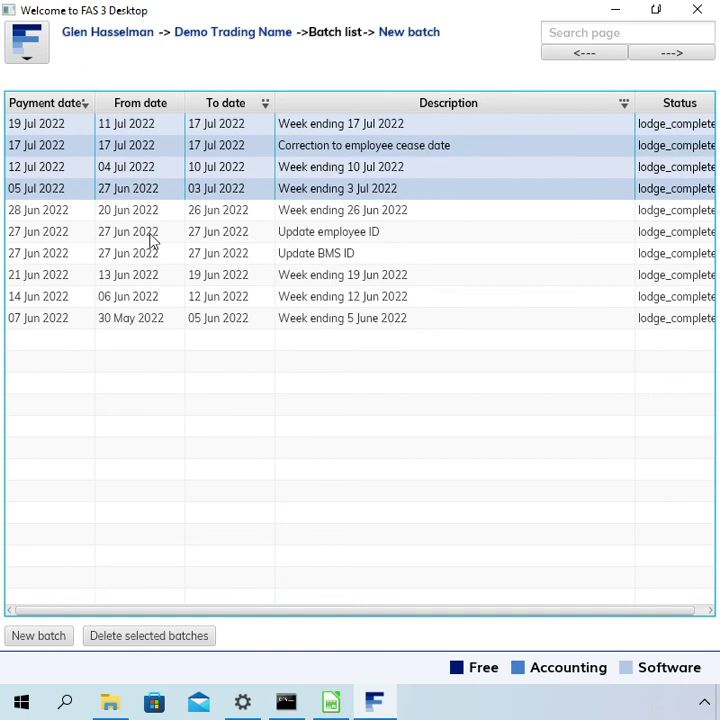
pyautogui.click(148, 214)
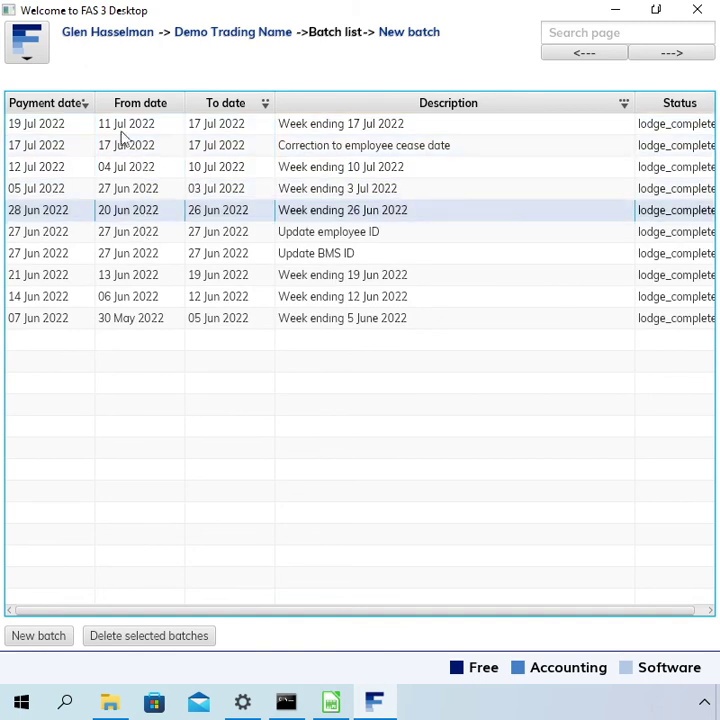
pyautogui.click(112, 124)
pyautogui.click(234, 41)
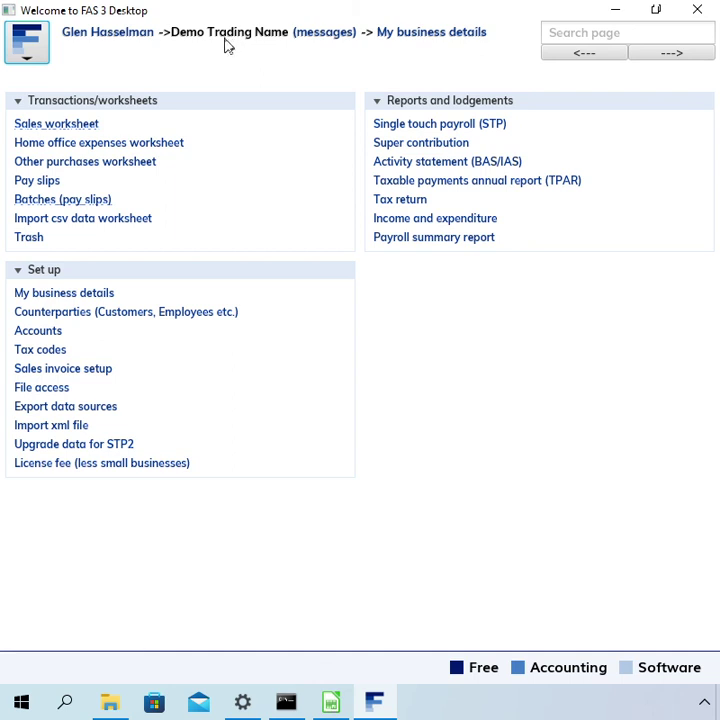
# - Return to the business file list through the user-name breadcrumb
pyautogui.click(132, 42)
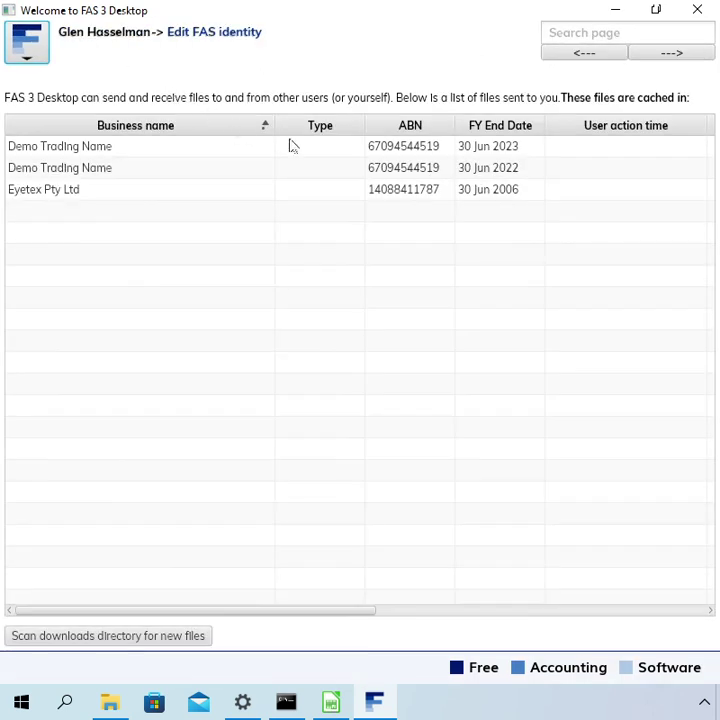